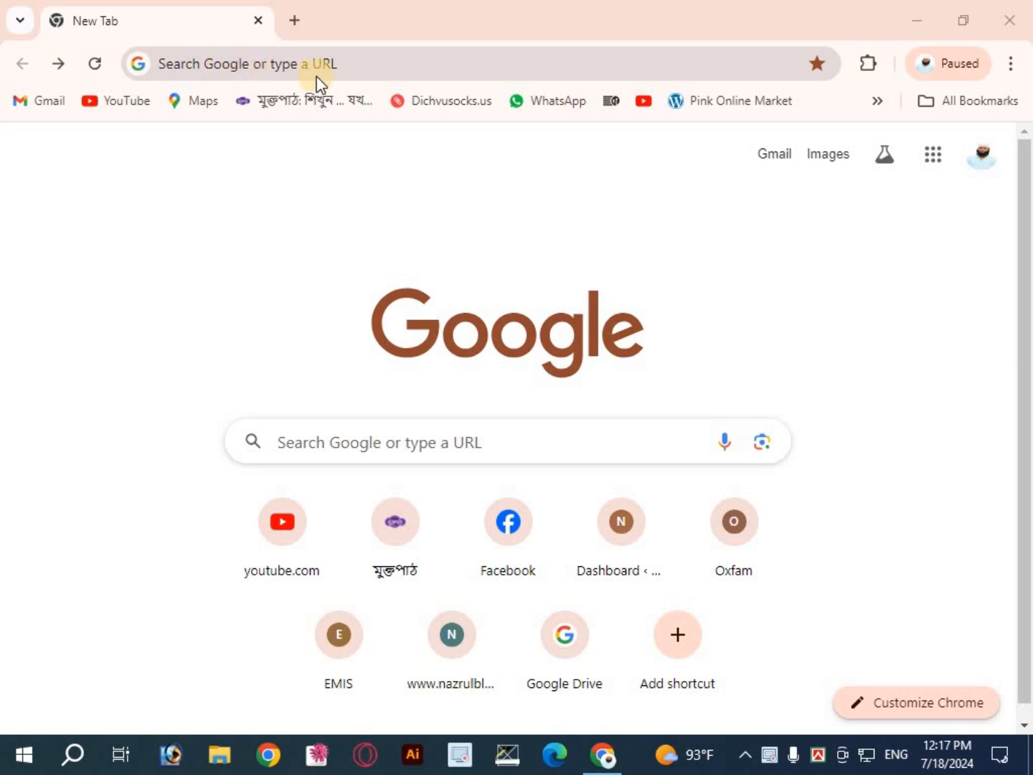
Step: Search Google for "xampp download" and open the Apache Friends Download XAMPP page
left_click(254, 64)
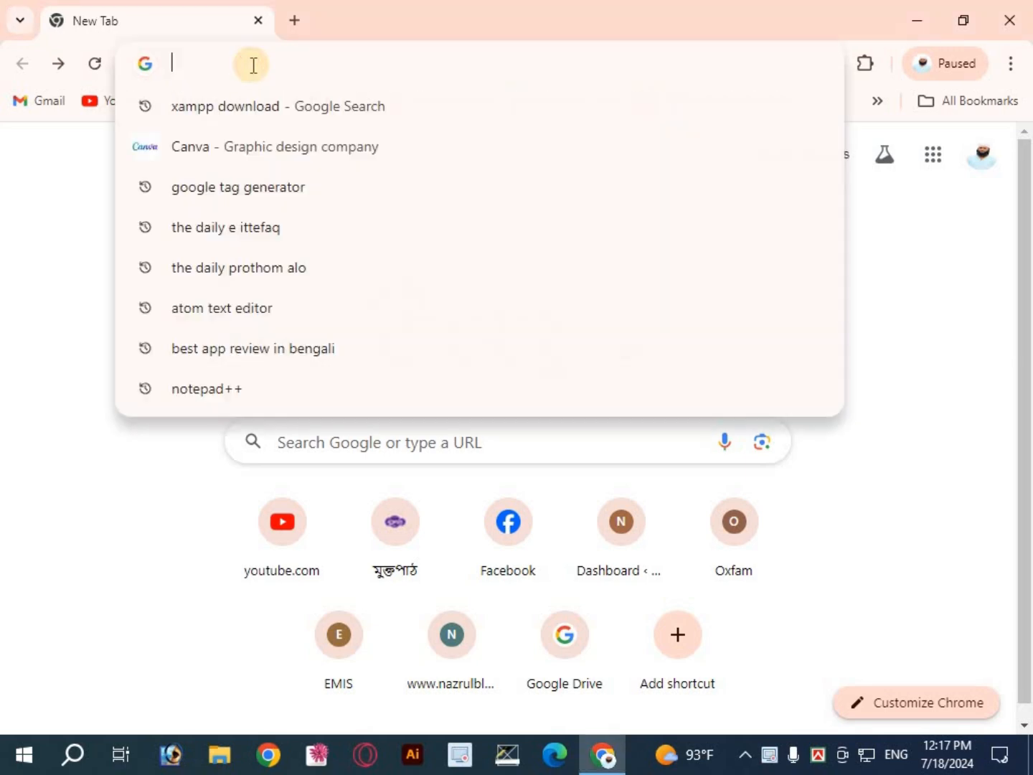
left_click(238, 108)
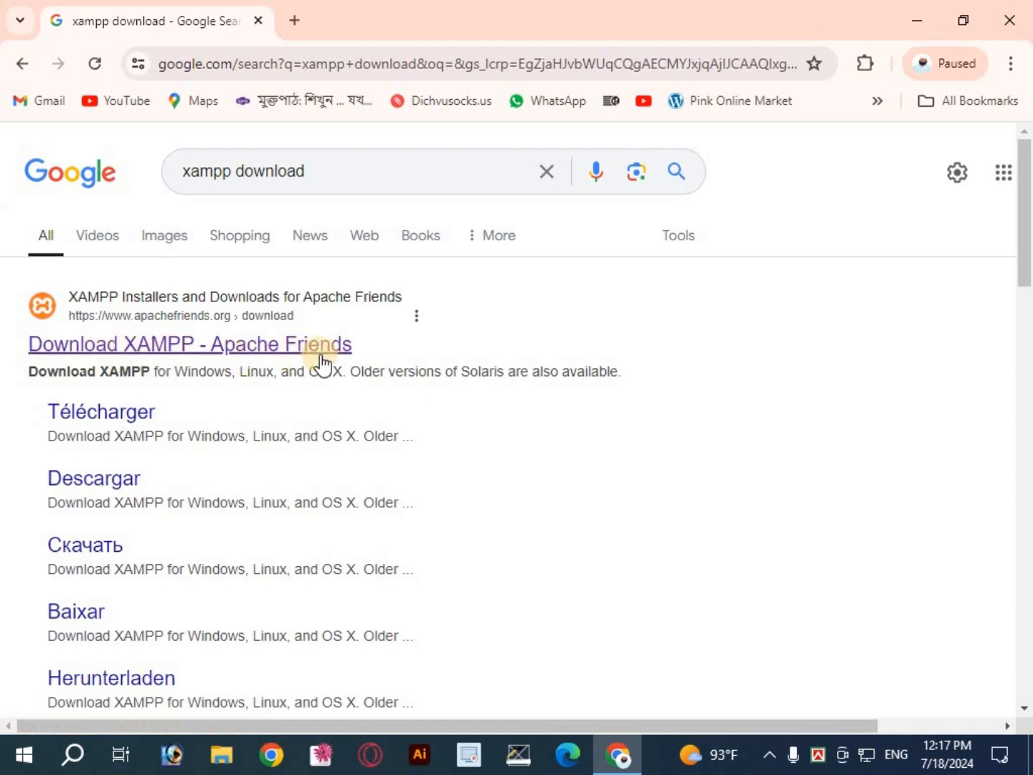
left_click(133, 347)
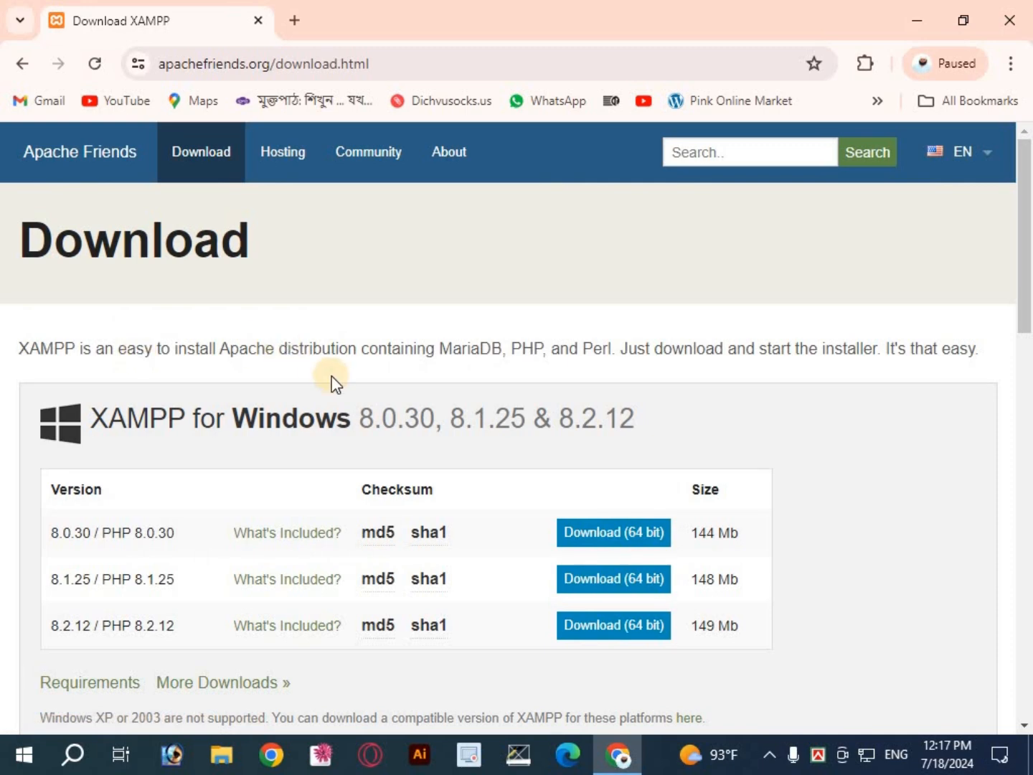
Step: Examine the XAMPP versions offered for Windows, Linux and OS X on the download page
scroll(334, 385, "down", 3)
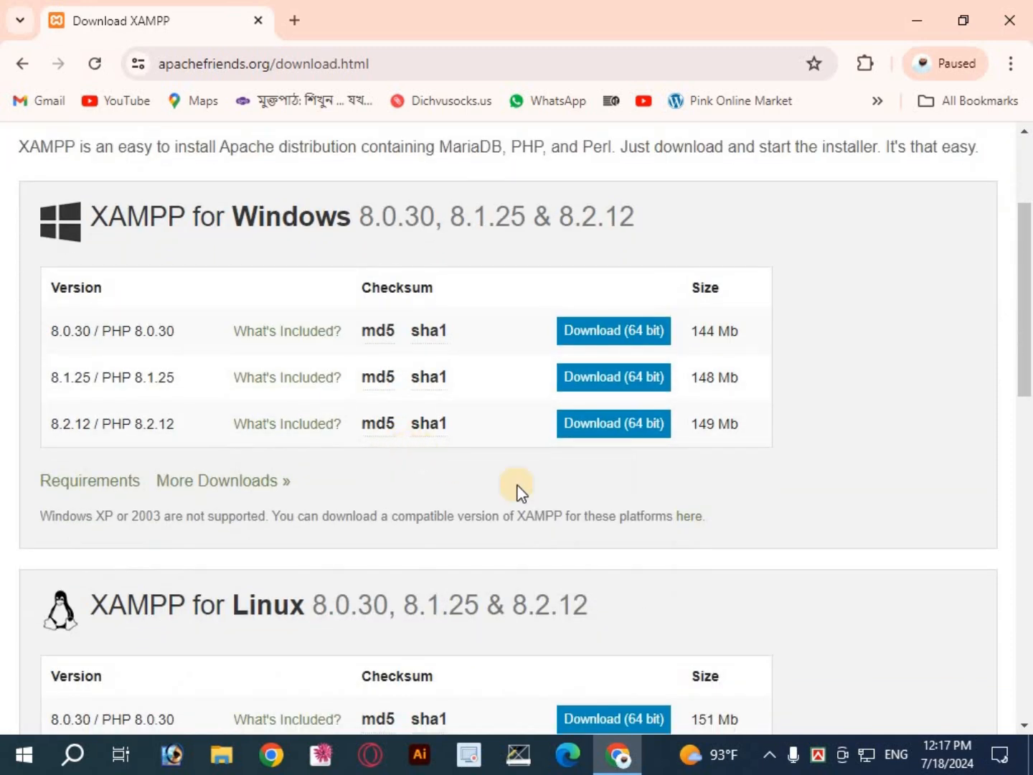
scroll(519, 491, "up", 1)
scroll(283, 456, "down", 1)
scroll(511, 478, "up", 1)
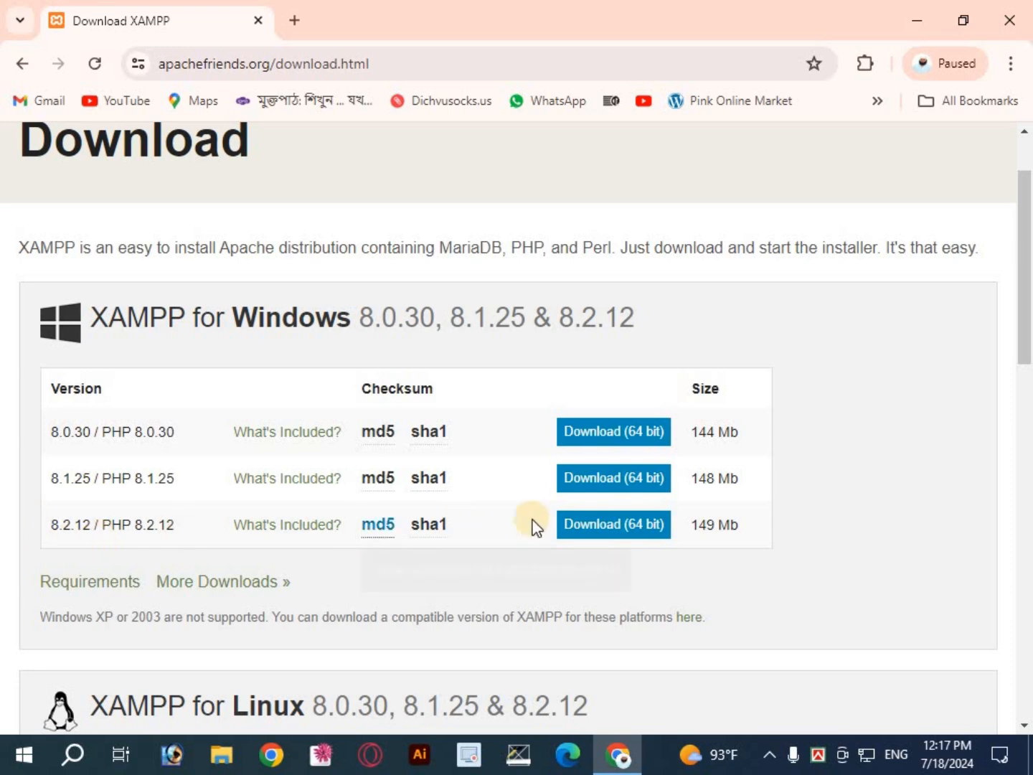
scroll(279, 421, "down", 1)
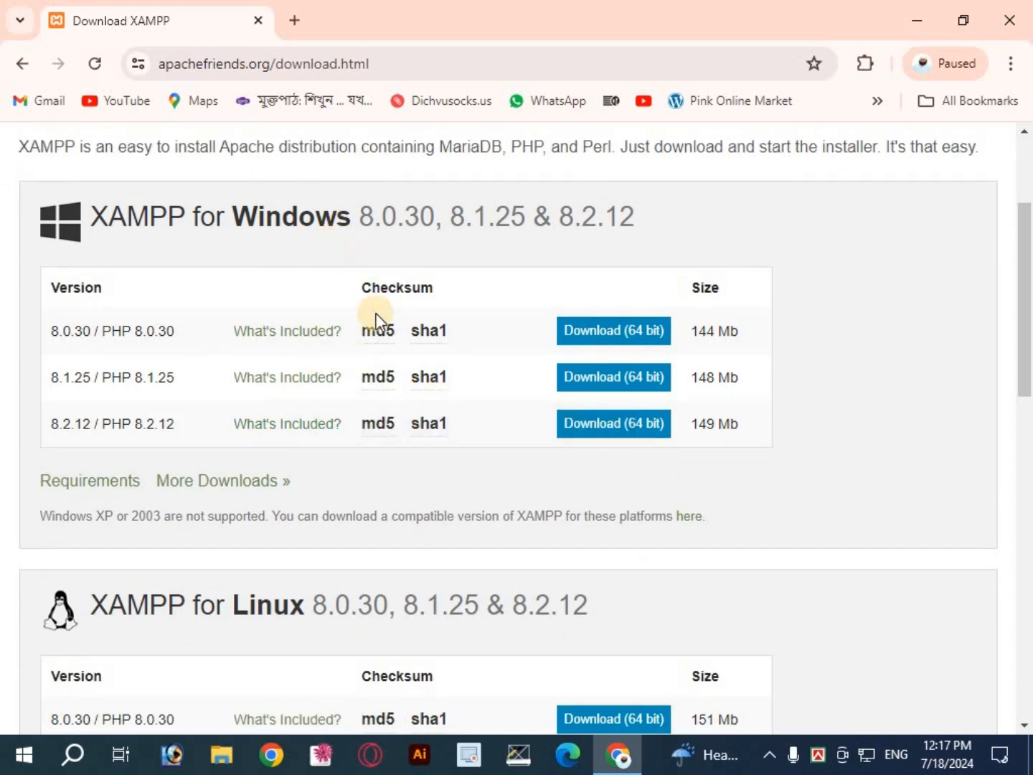
scroll(376, 323, "down", 1)
scroll(352, 353, "down", 2)
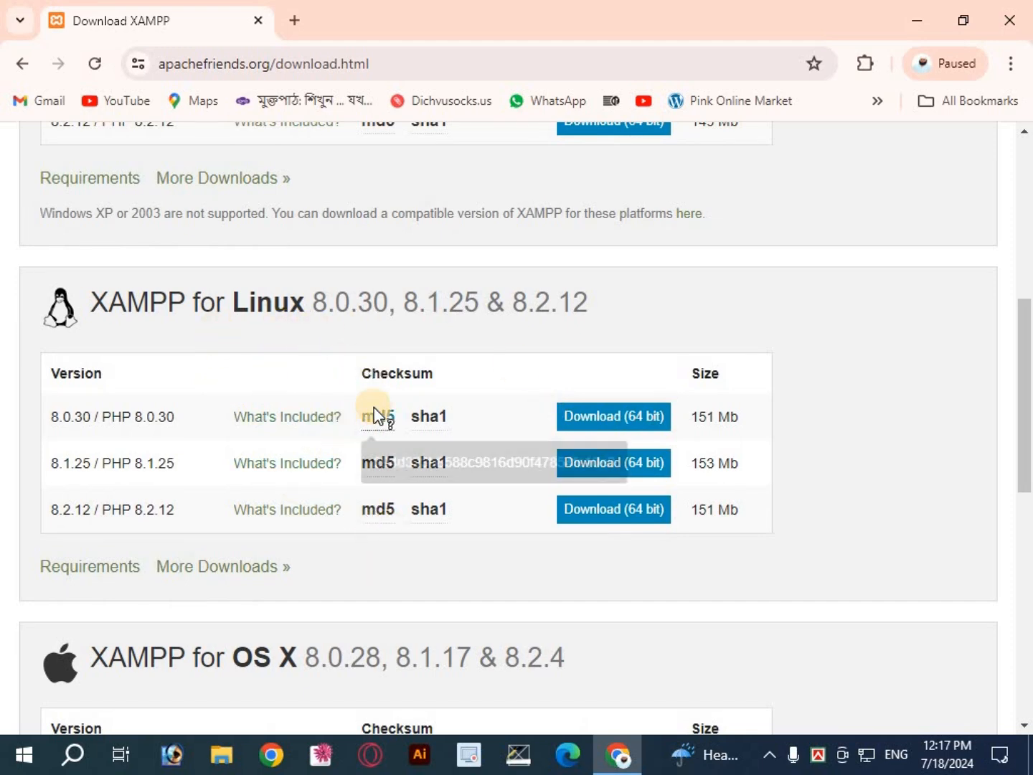
scroll(375, 416, "down", 3)
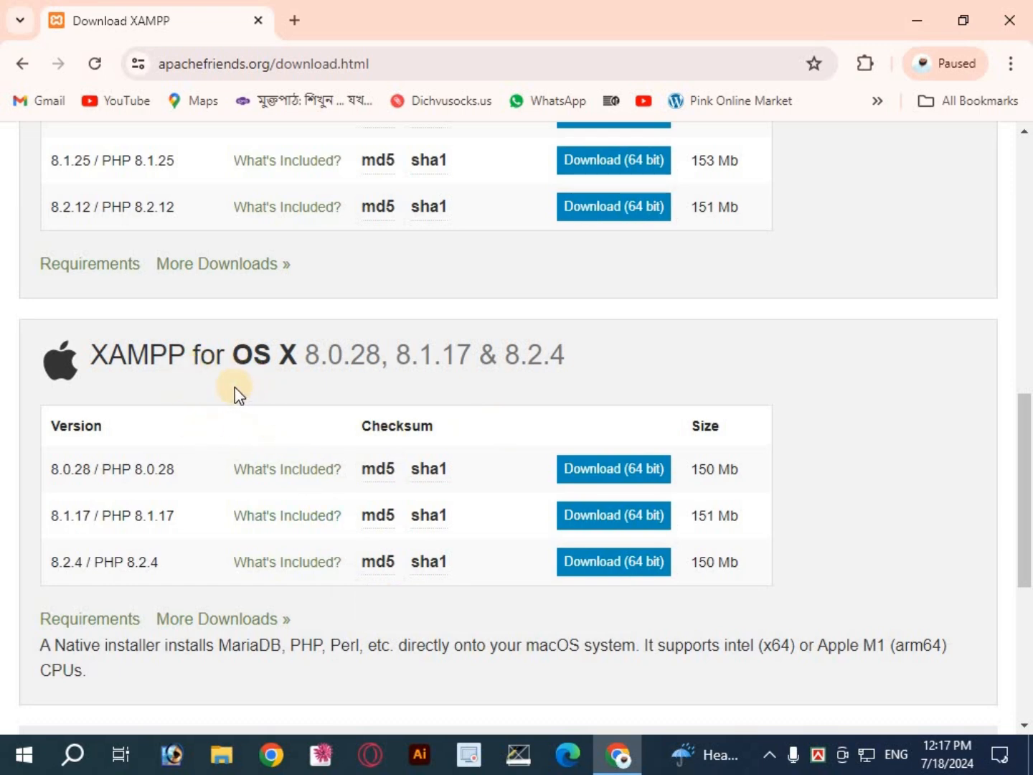
scroll(258, 524, "up", 3)
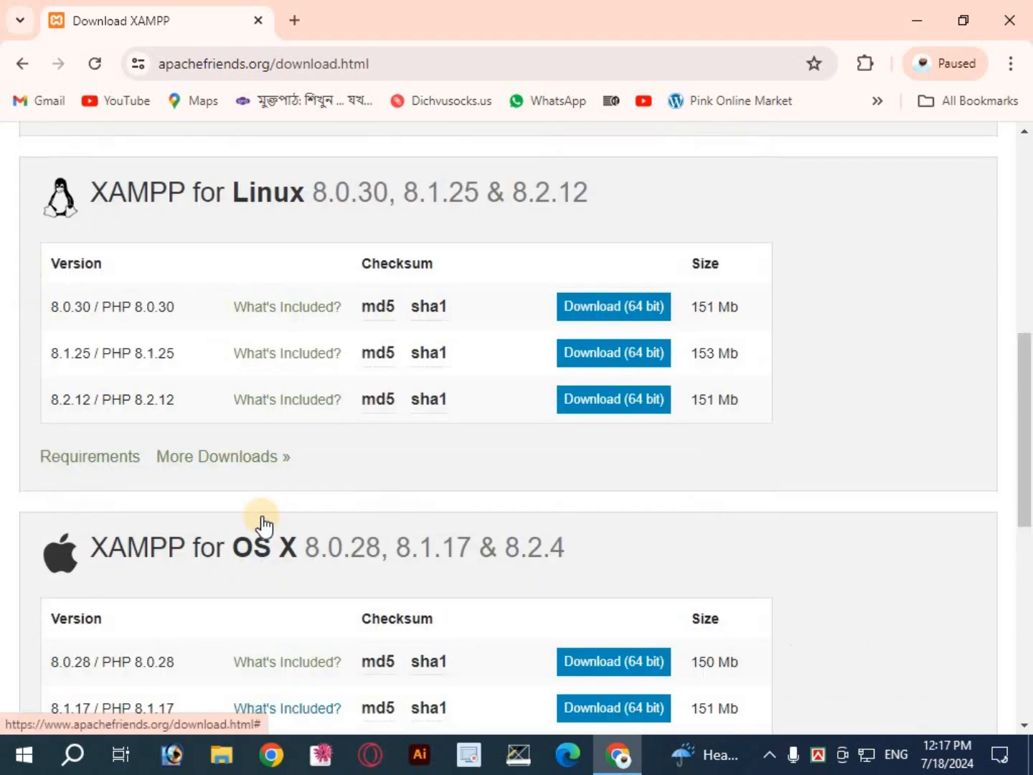
scroll(306, 521, "up", 10)
scroll(307, 520, "down", 3)
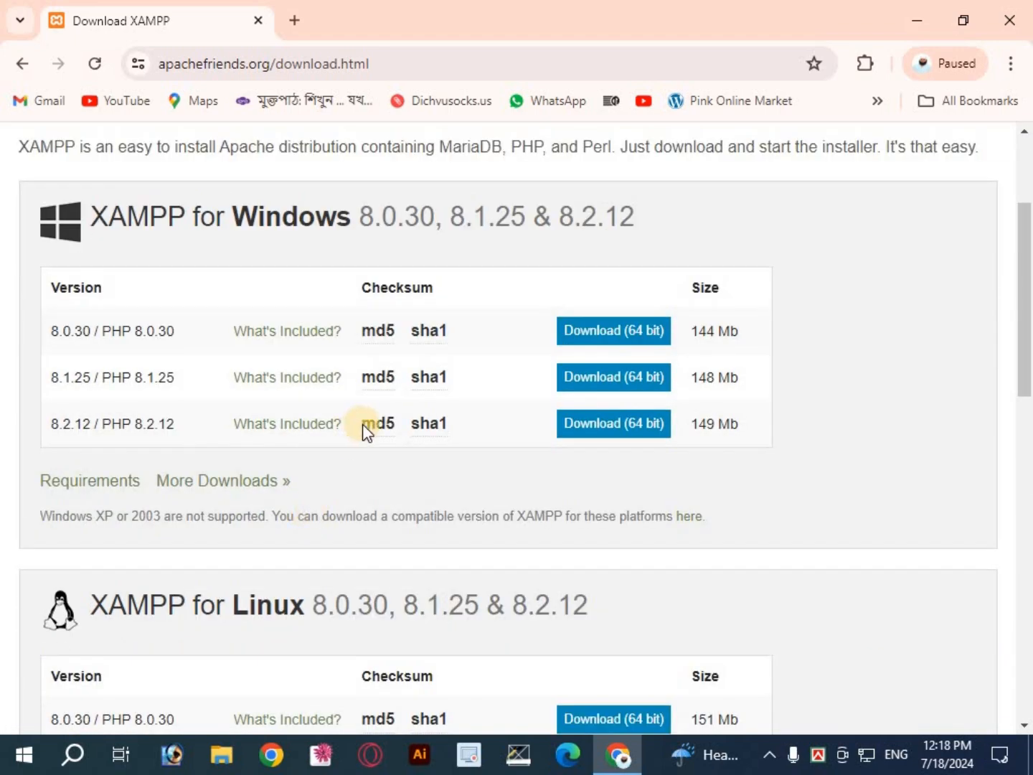
scroll(517, 445, "up", 3)
scroll(430, 431, "down", 3)
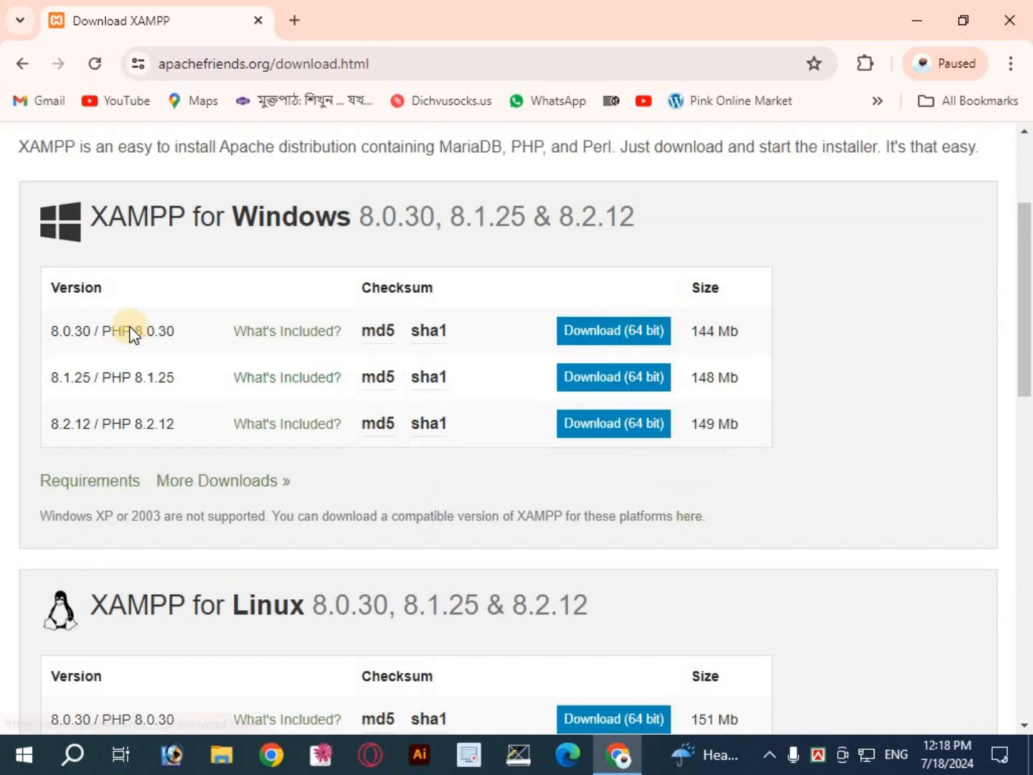
scroll(430, 388, "up", 2)
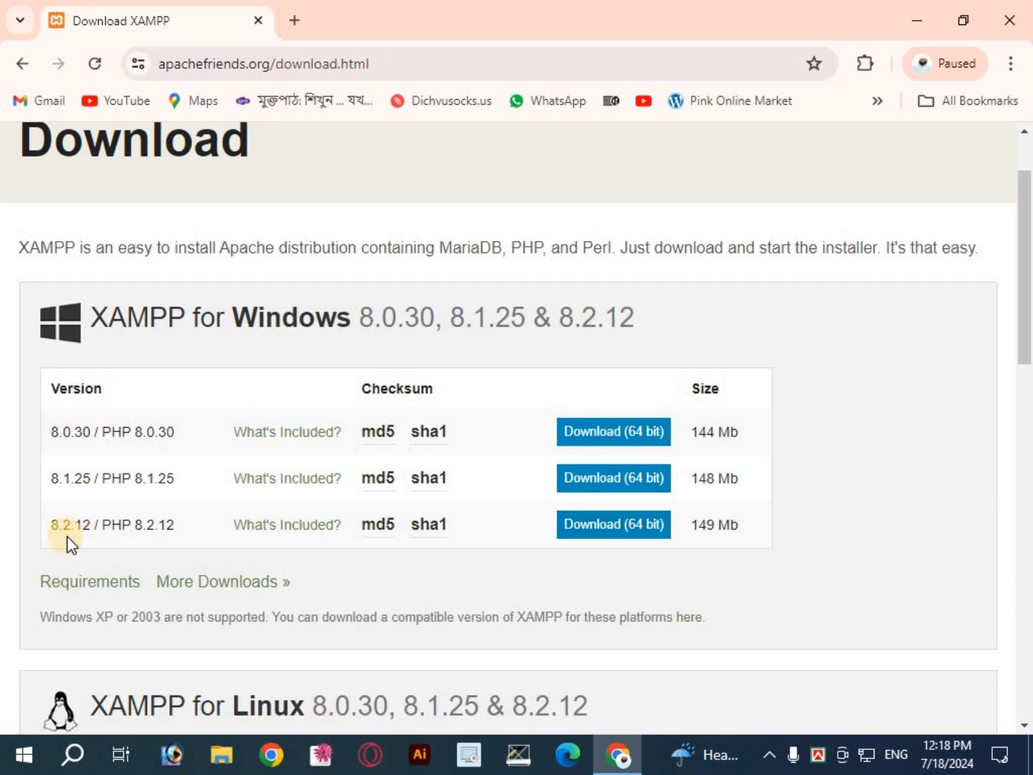
Step: Download the 64-bit XAMPP 8.2.12 installer for Windows, using the manual download link on the success page
left_click(606, 529)
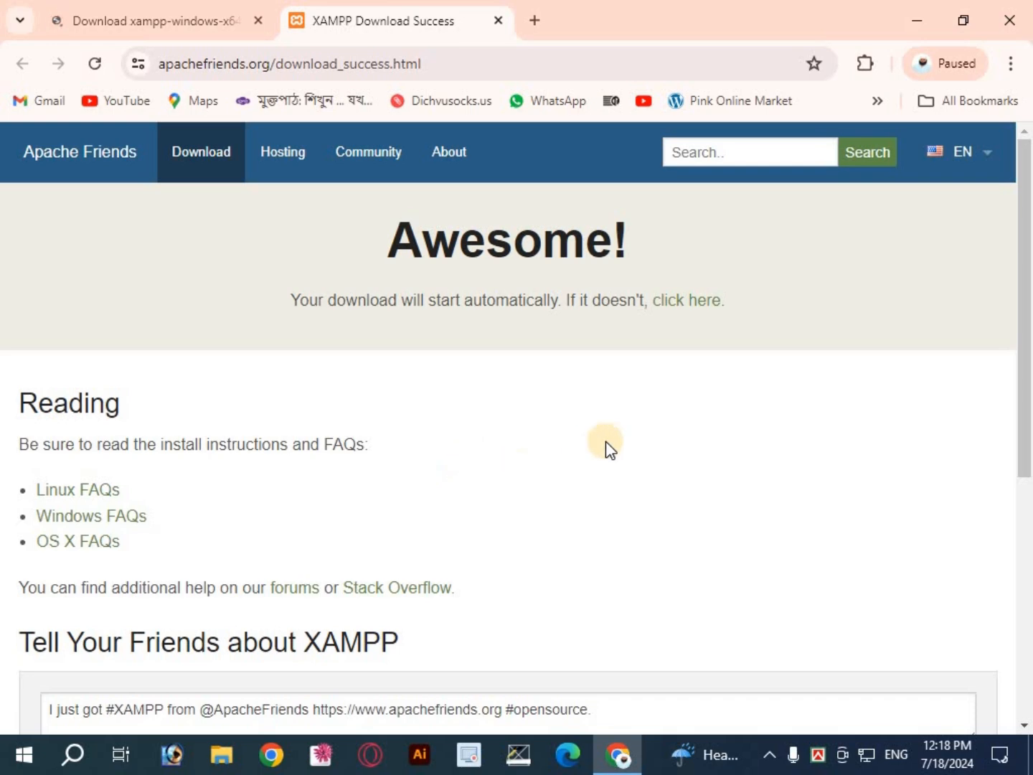
scroll(566, 462, "down", 3)
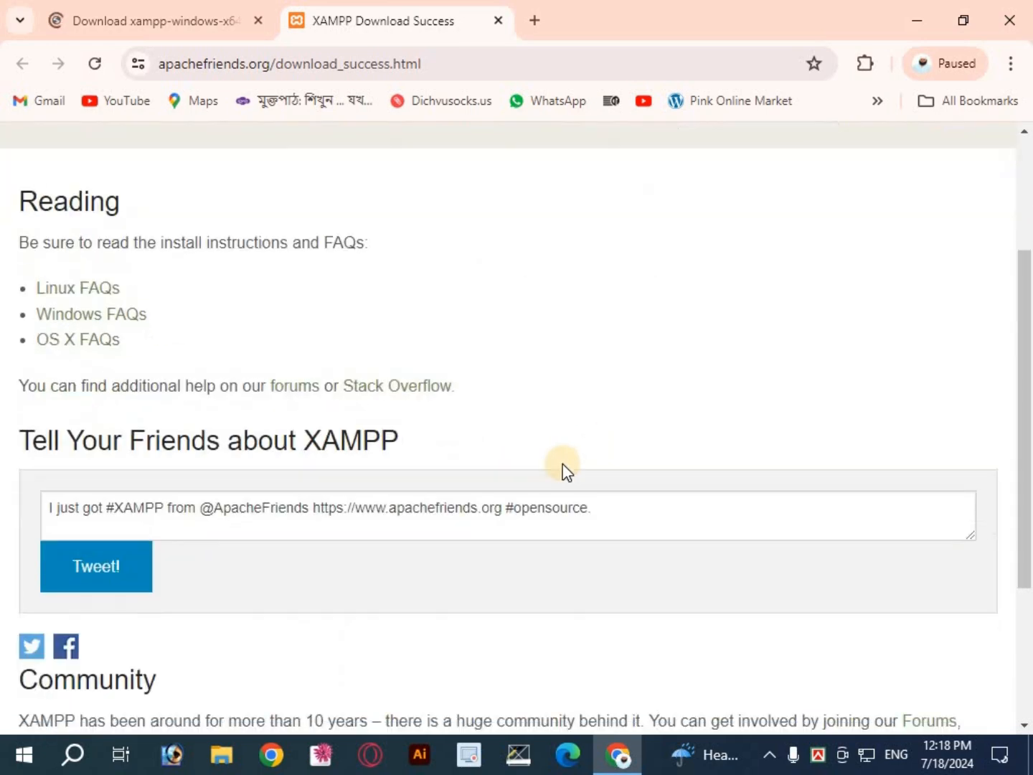
scroll(563, 466, "up", 3)
scroll(566, 459, "down", 3)
scroll(568, 457, "up", 3)
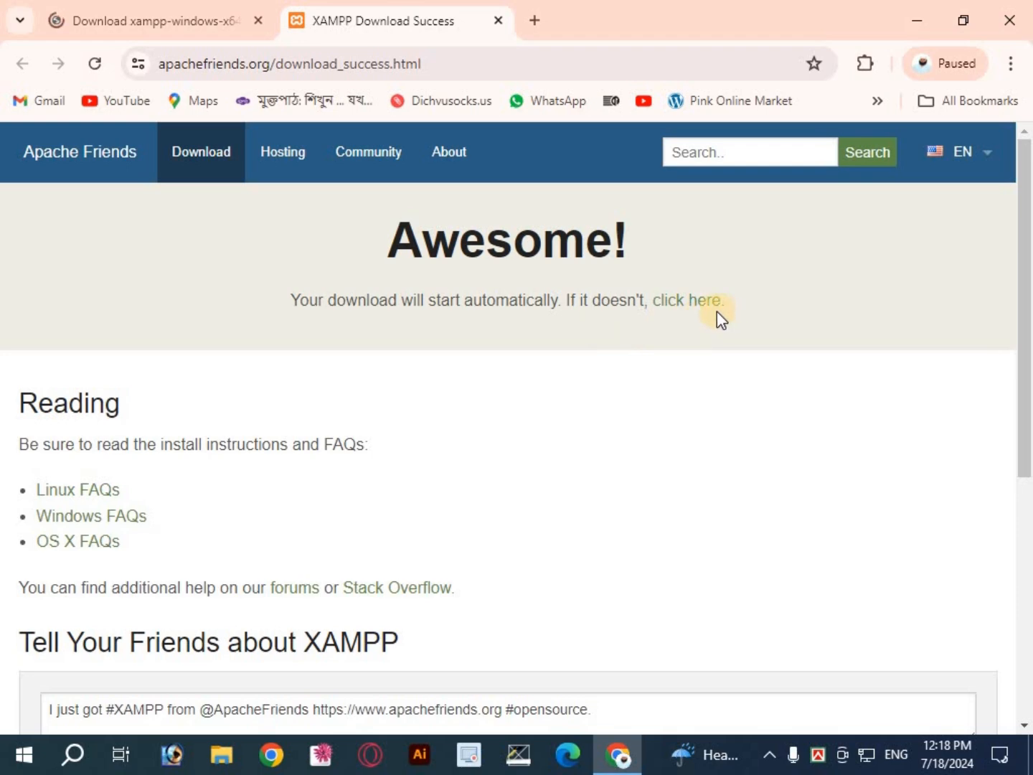
left_click(693, 300)
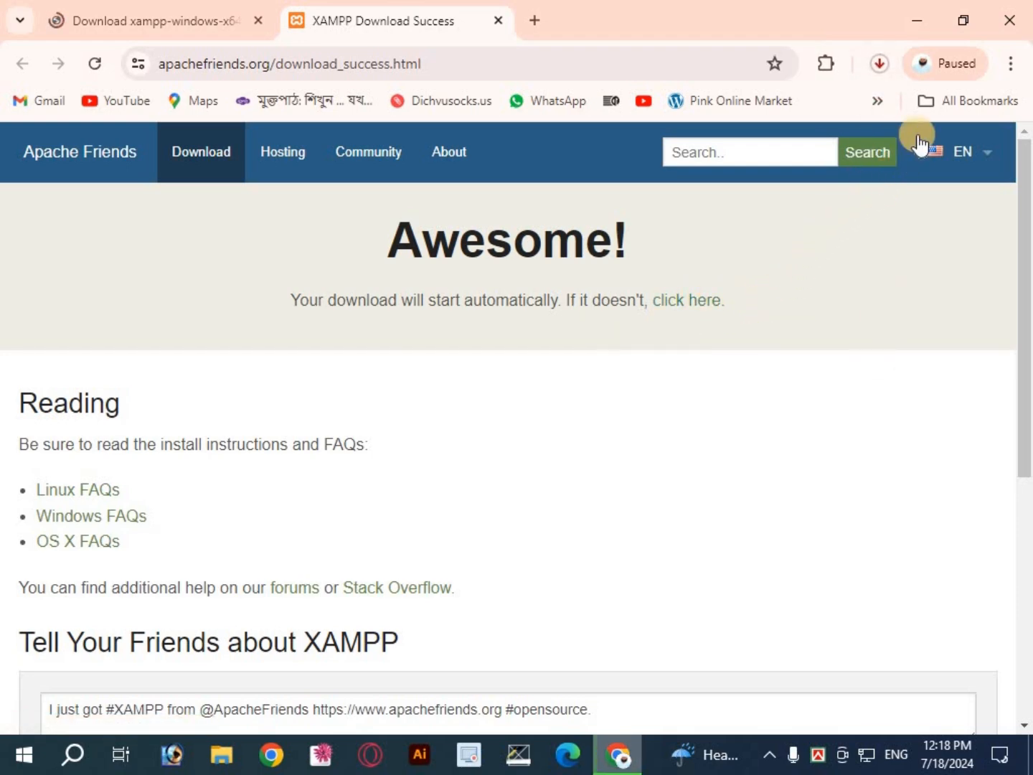
Step: Launch the downloaded XAMPP installer, acknowledge the UAC warning and keep all default components selected
left_click(878, 63)
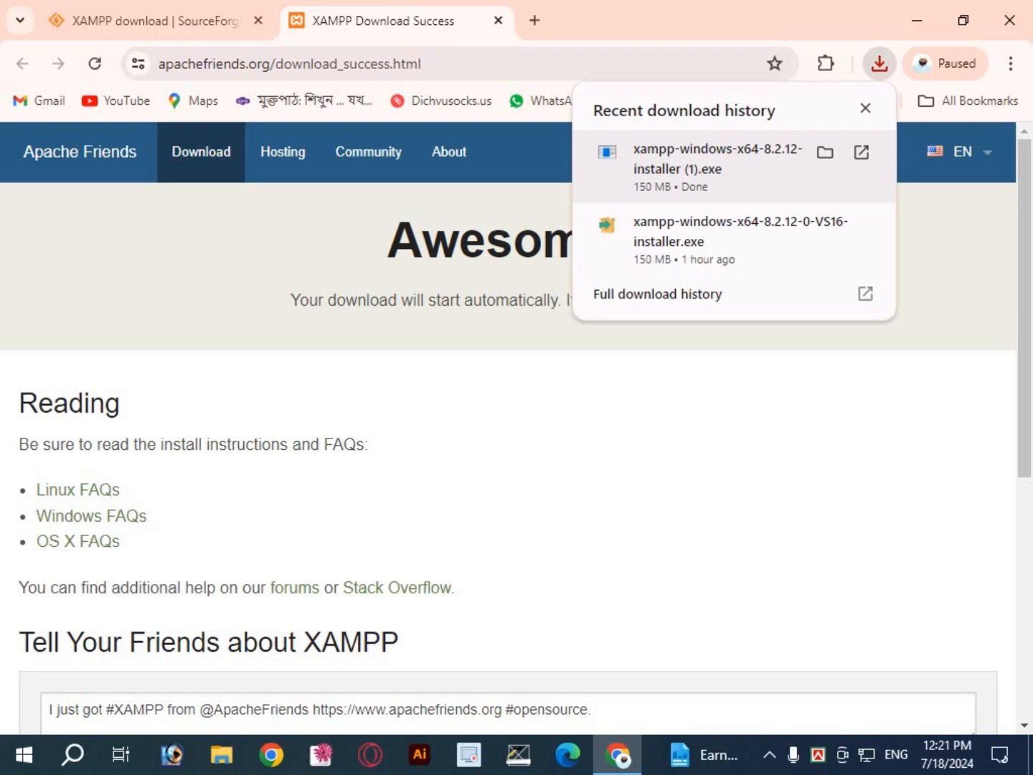
left_click(419, 516)
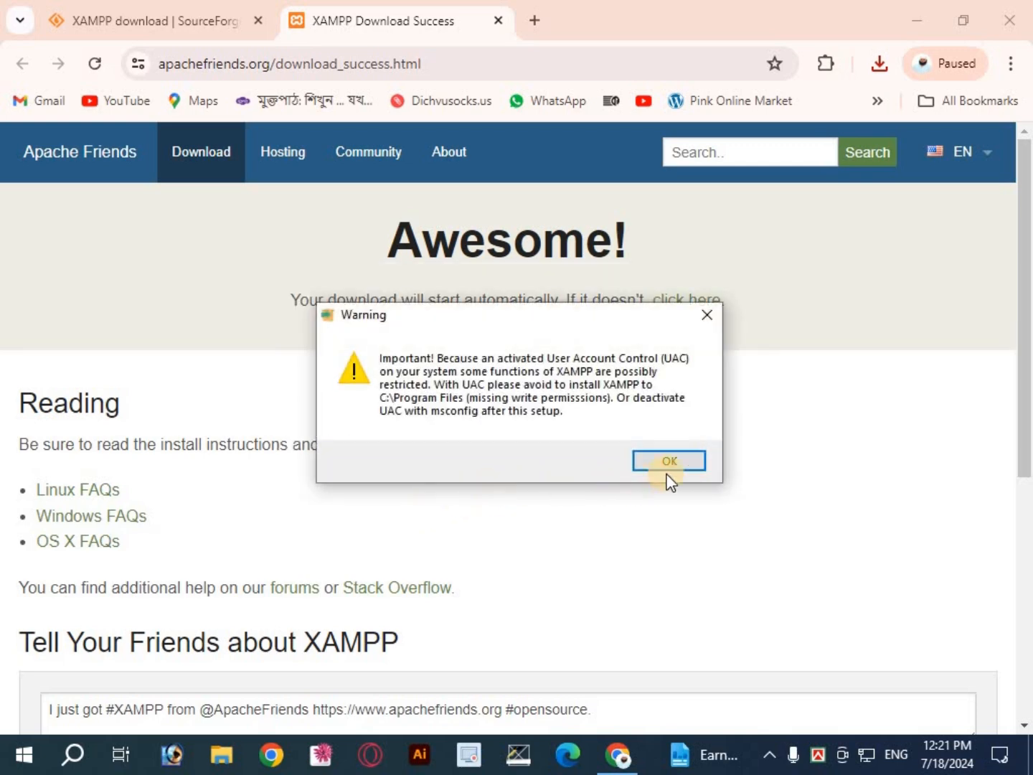
left_click(668, 462)
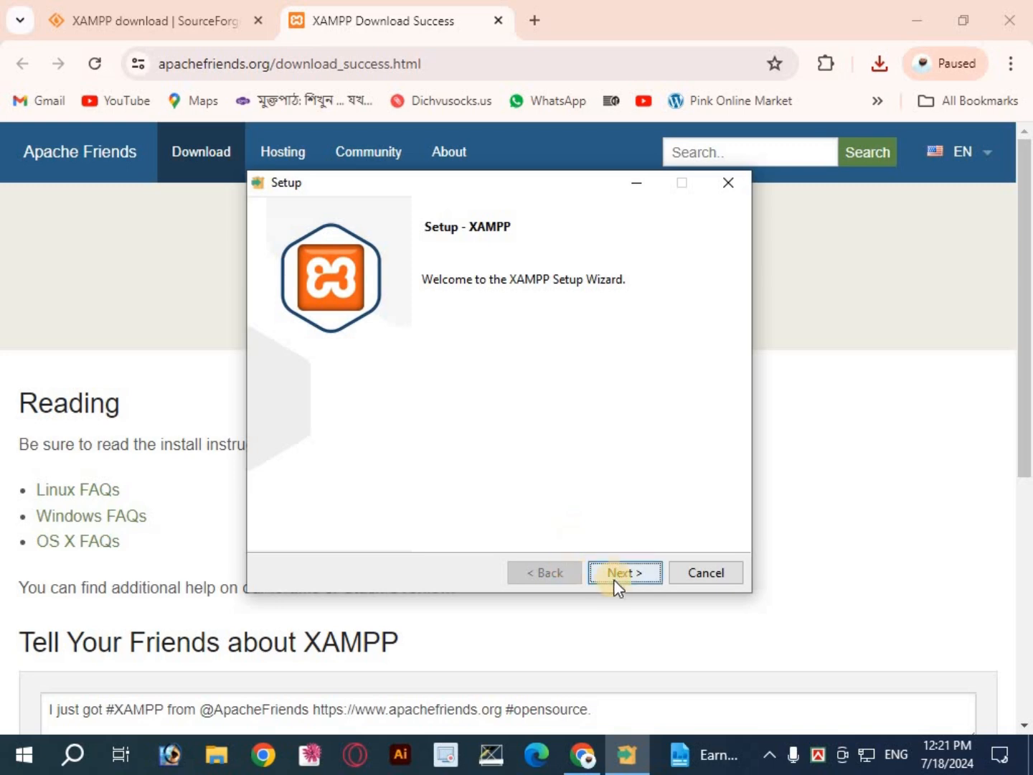
left_click(621, 572)
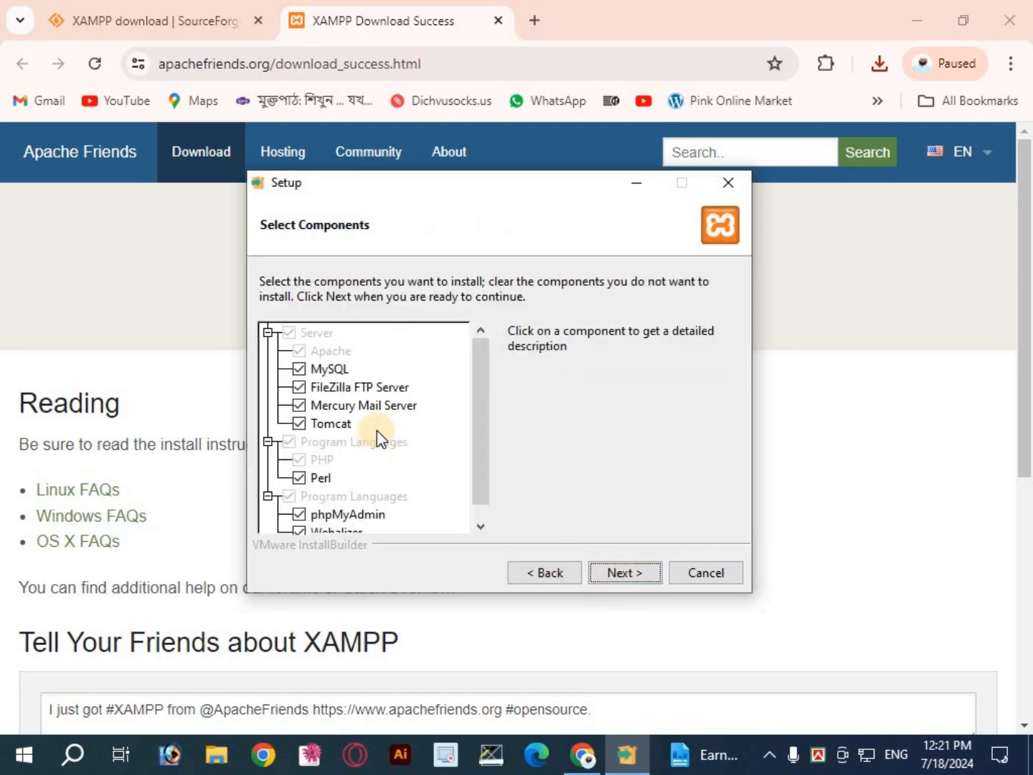
left_click(623, 573)
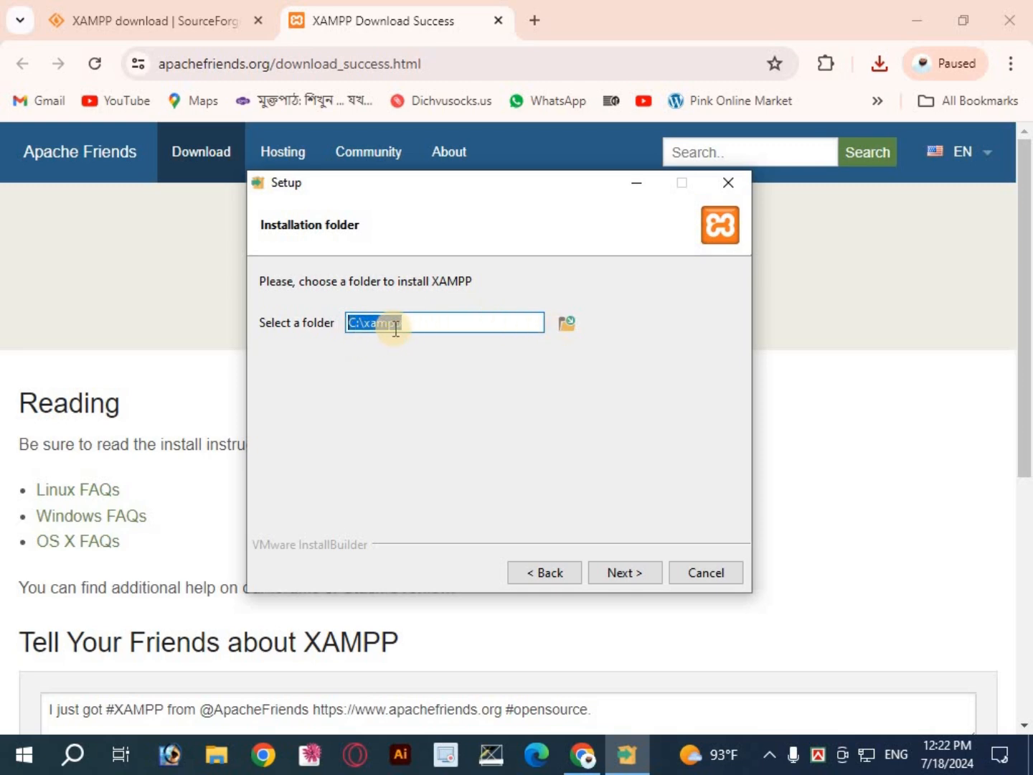
left_click(567, 326)
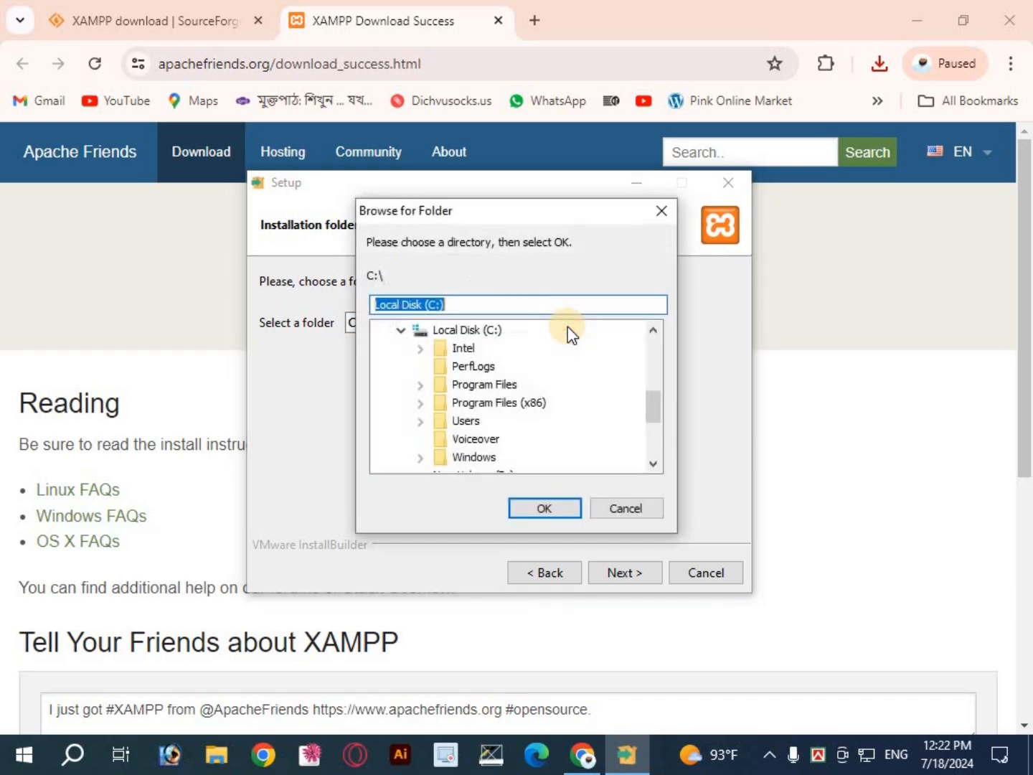
scroll(438, 363, "down", 3)
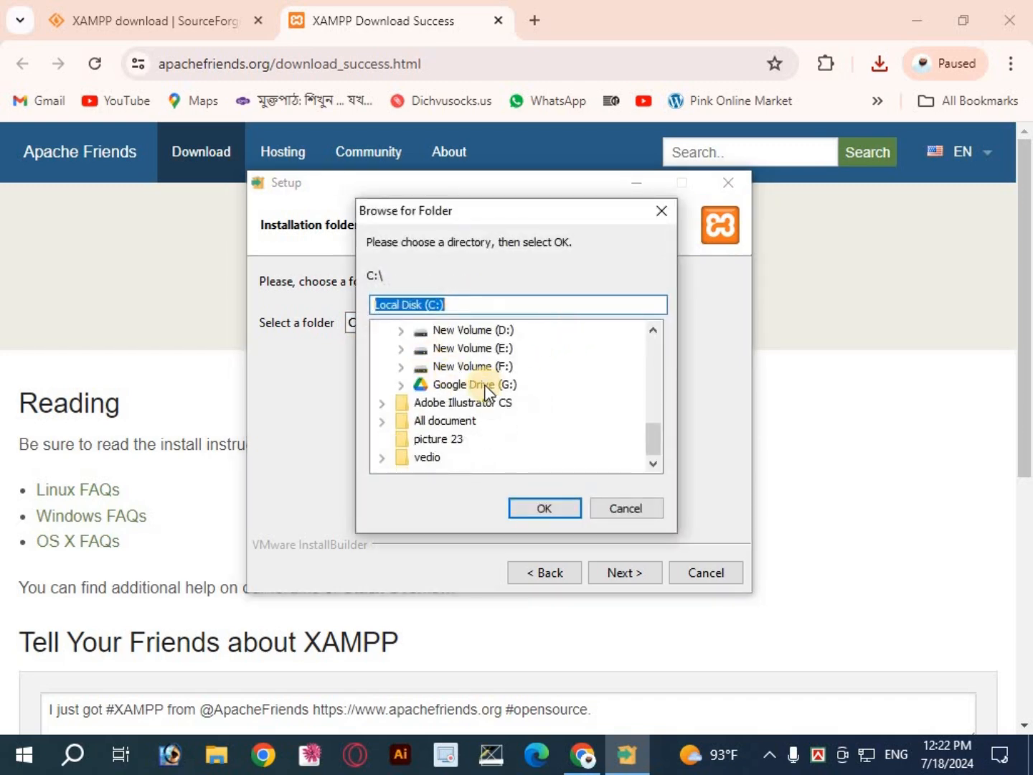
scroll(488, 386, "up", 4)
left_click(636, 508)
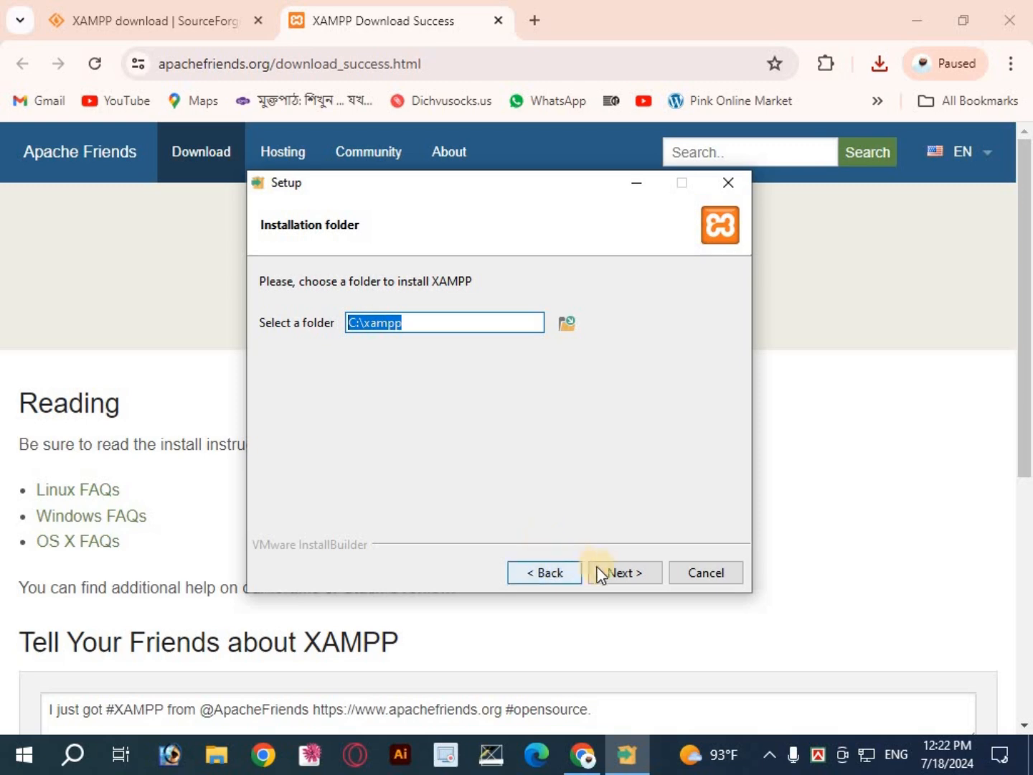
Step: Install XAMPP into C:\xampp with English as the Control Panel language
left_click(623, 575)
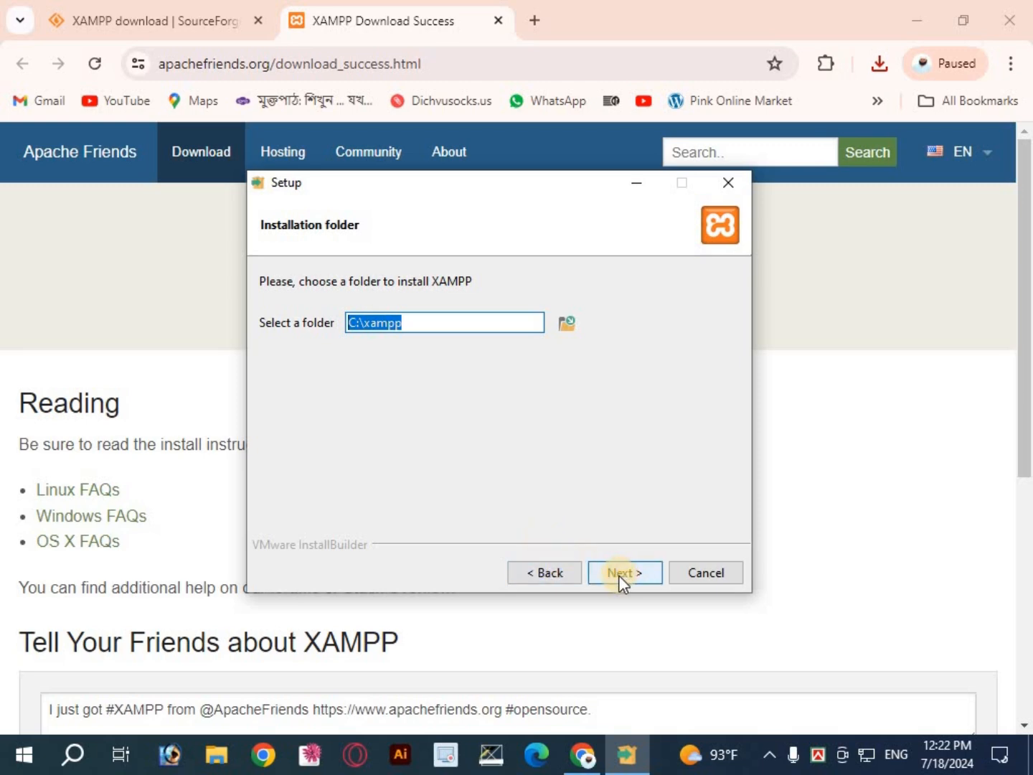
left_click(621, 578)
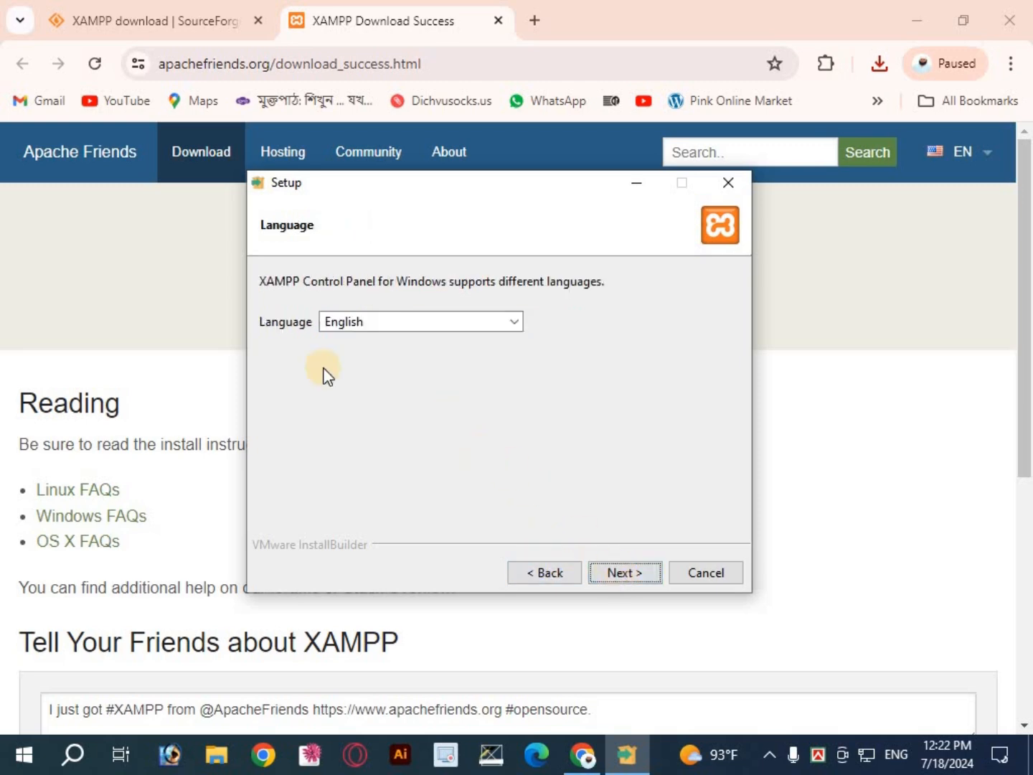
left_click(518, 322)
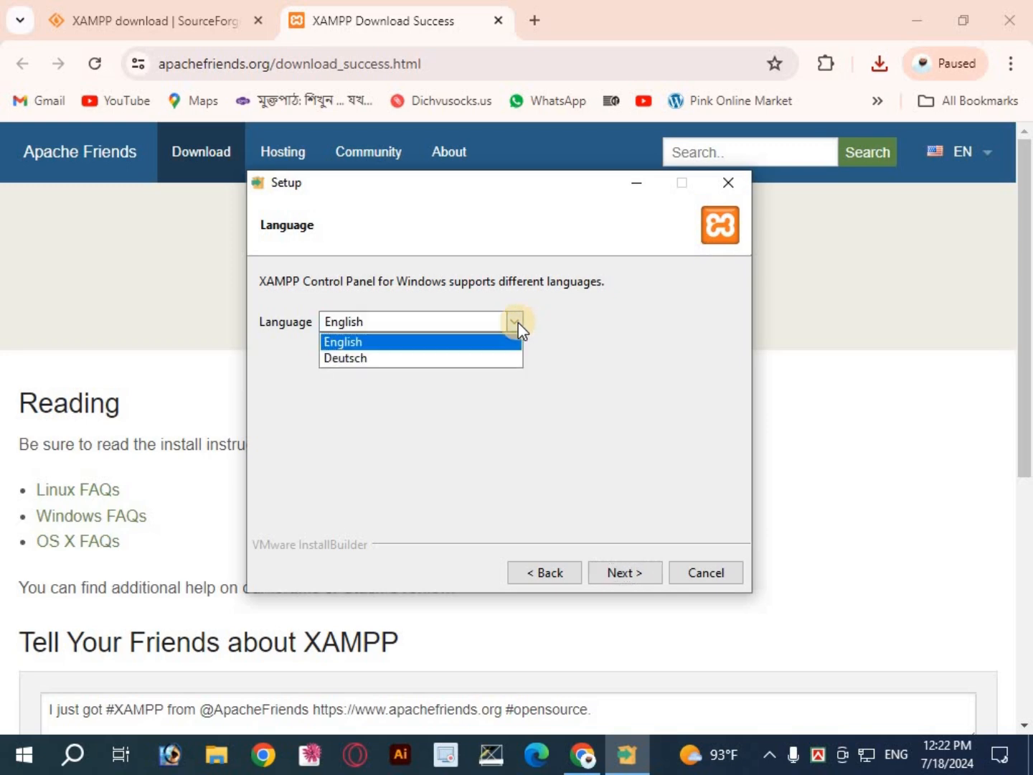
left_click(369, 339)
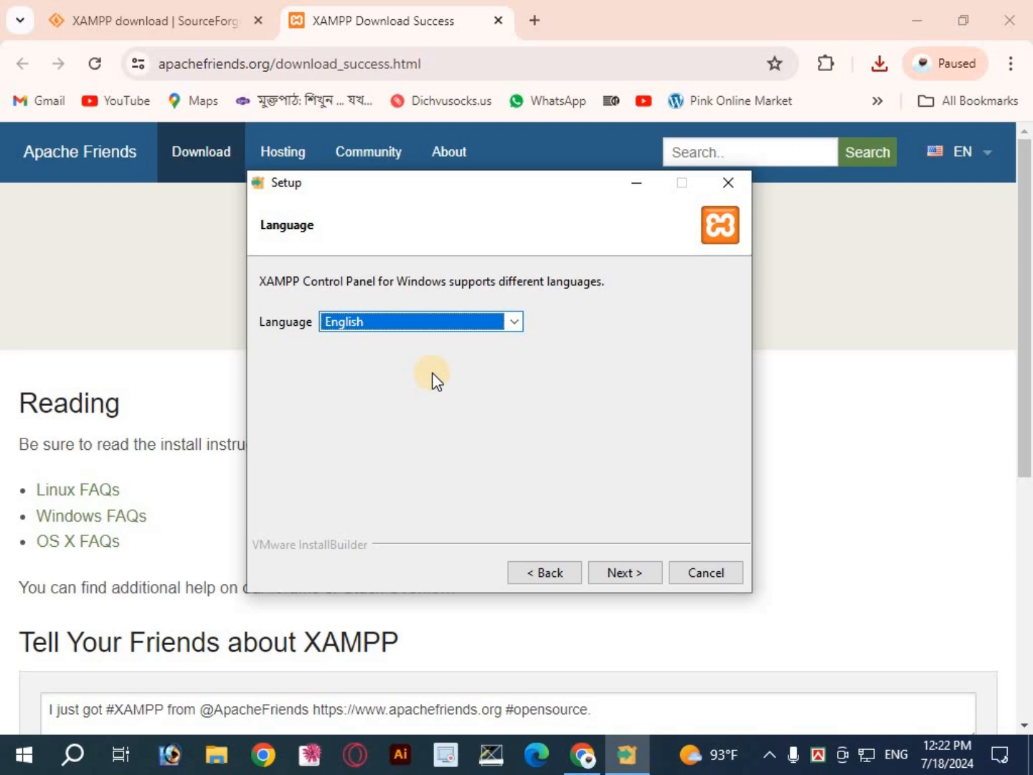
left_click(624, 574)
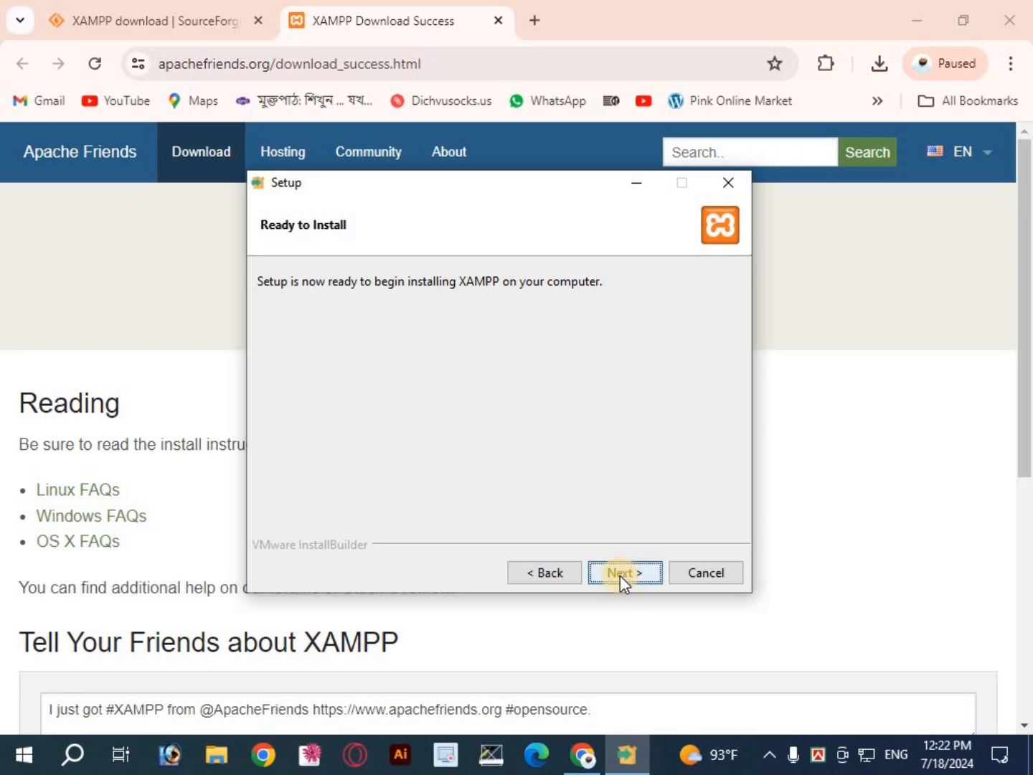
left_click(619, 576)
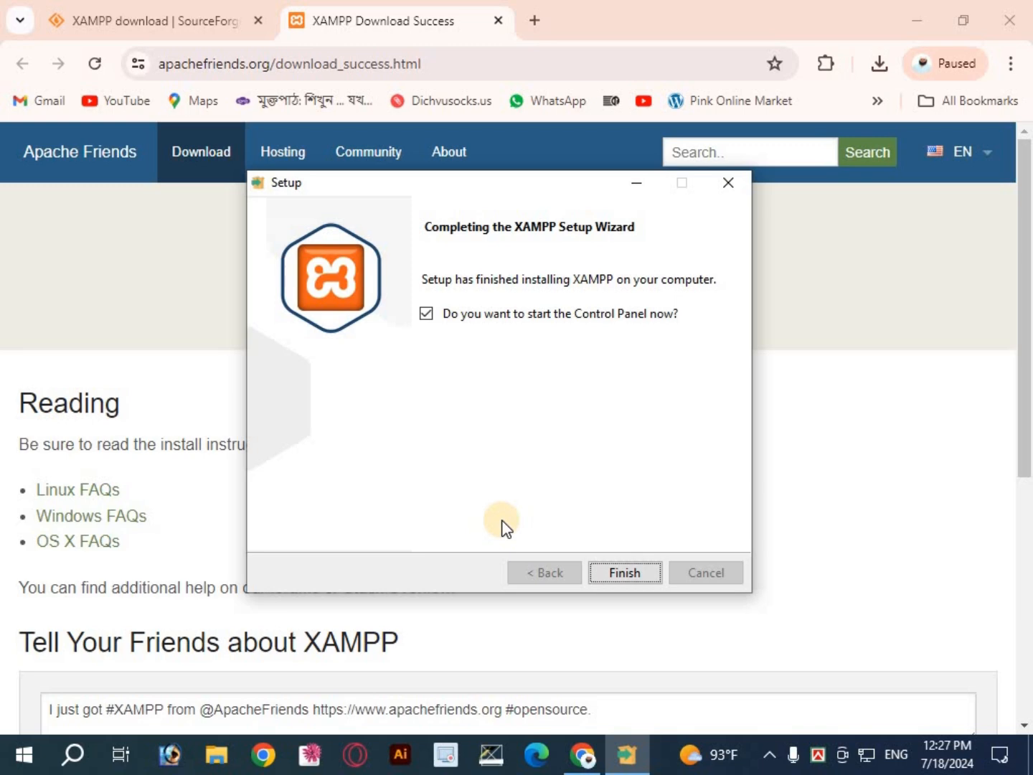
Step: Finish the setup with the Control Panel launched, and start the Apache and MySQL modules
left_click(629, 574)
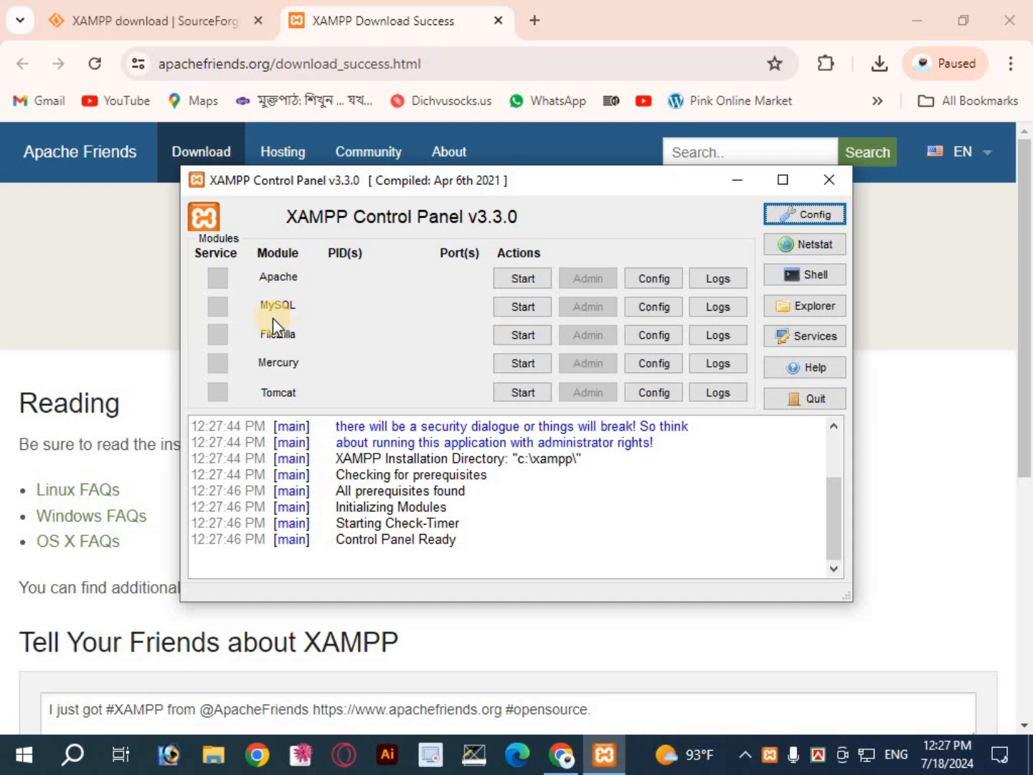
left_click(517, 279)
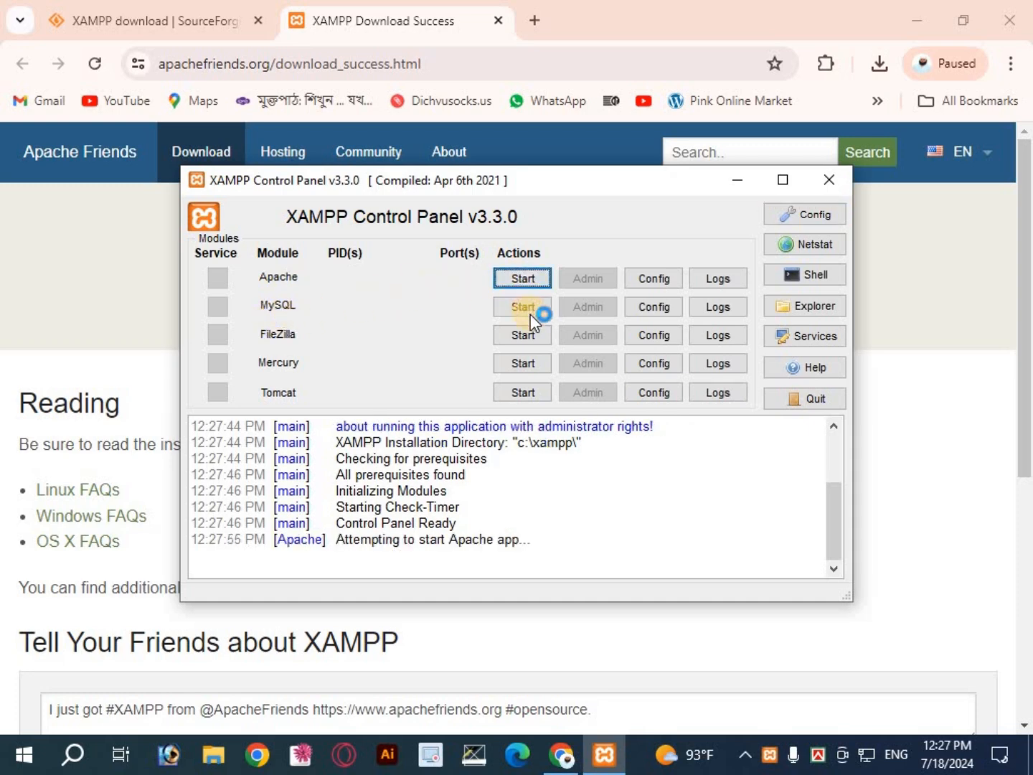
left_click(526, 308)
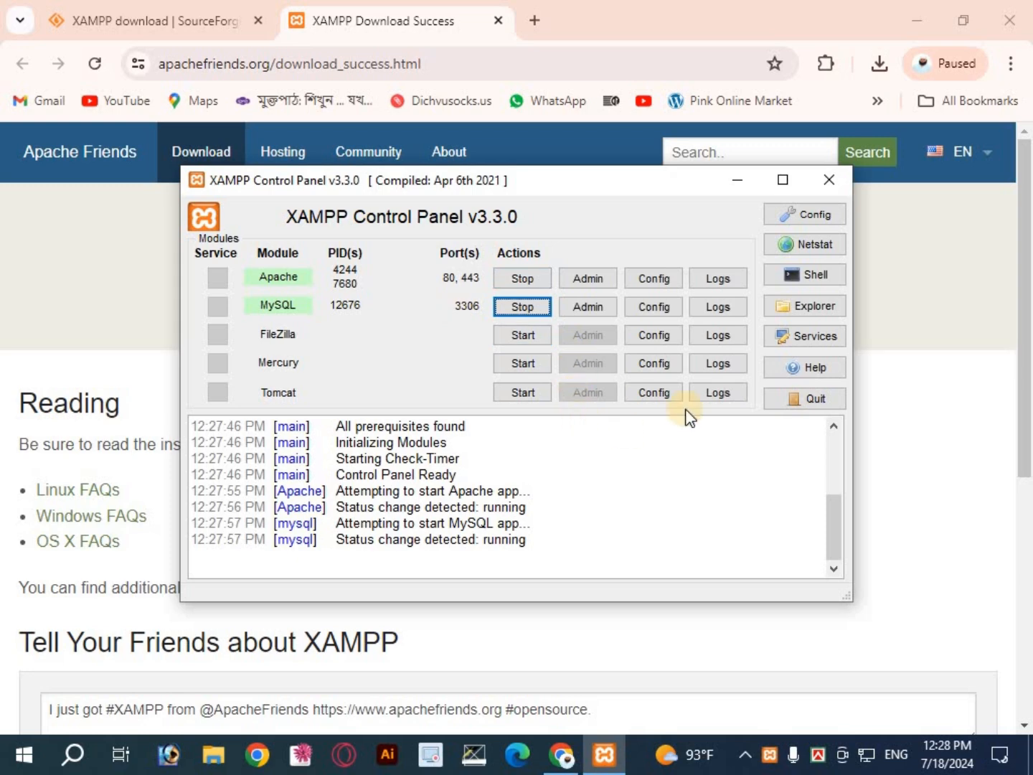
Step: Close the XAMPP Control Panel window and the XAMPP Download Success page
left_click(828, 182)
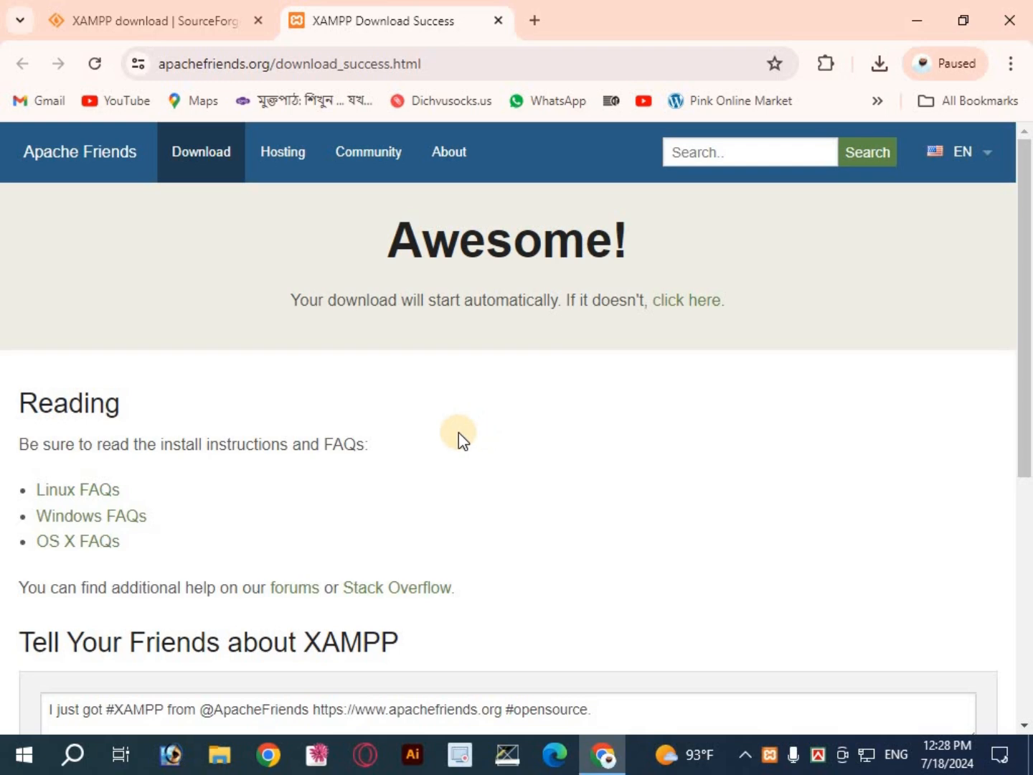
left_click(496, 20)
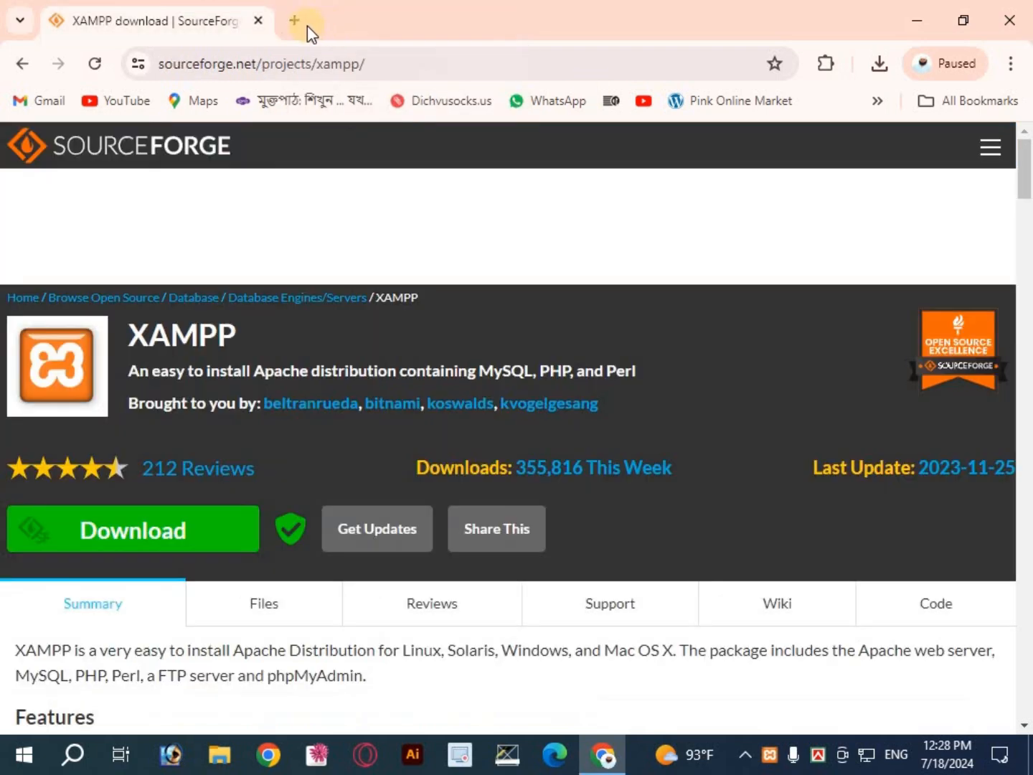
Step: Close the remaining browser tab showing the SourceForge XAMPP project page and return to the desktop
left_click(257, 20)
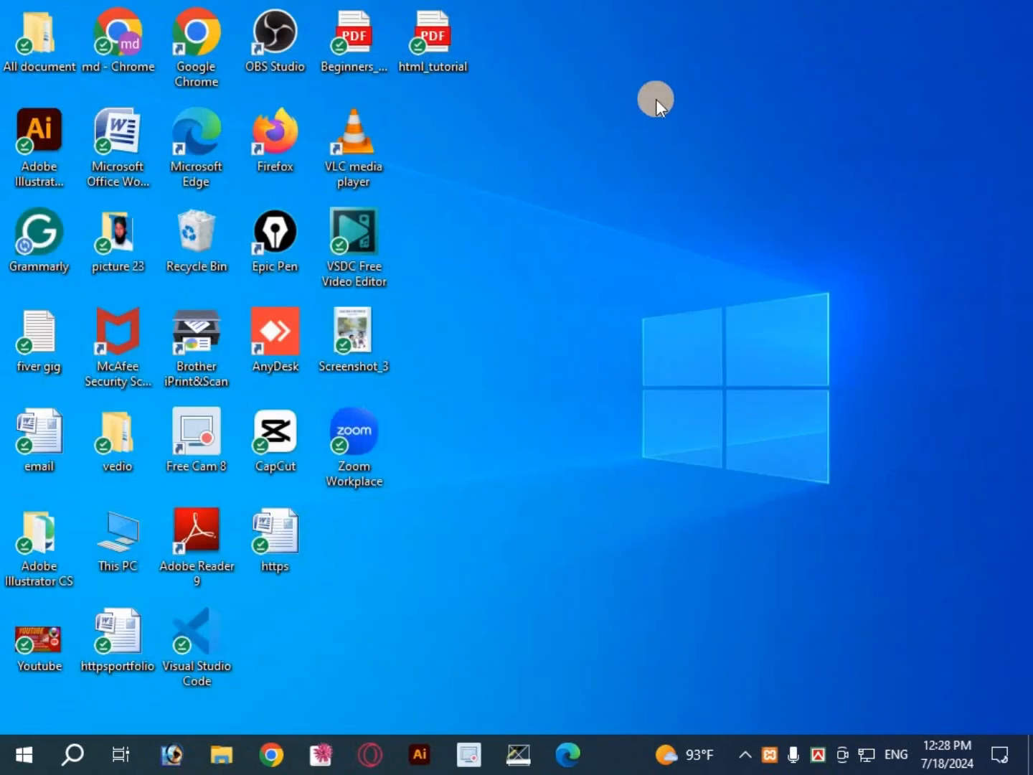
right_click(655, 100)
left_click(433, 397)
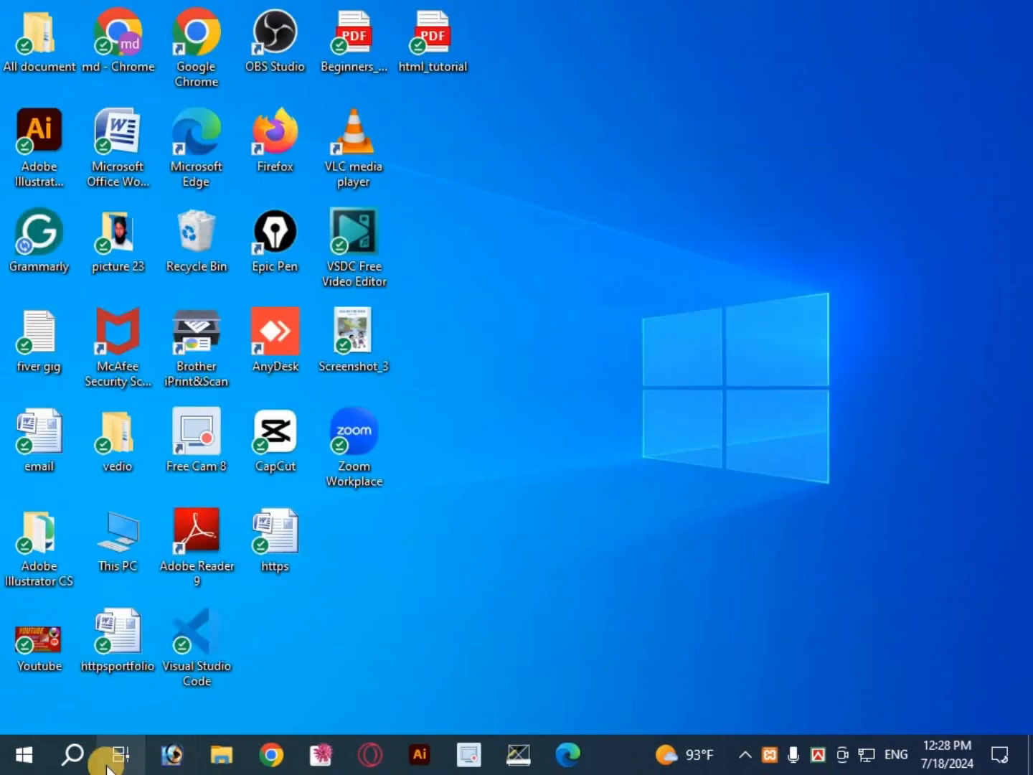
Step: Search Windows for "xam" and open the XAMPP Control Panel app
left_click(71, 757)
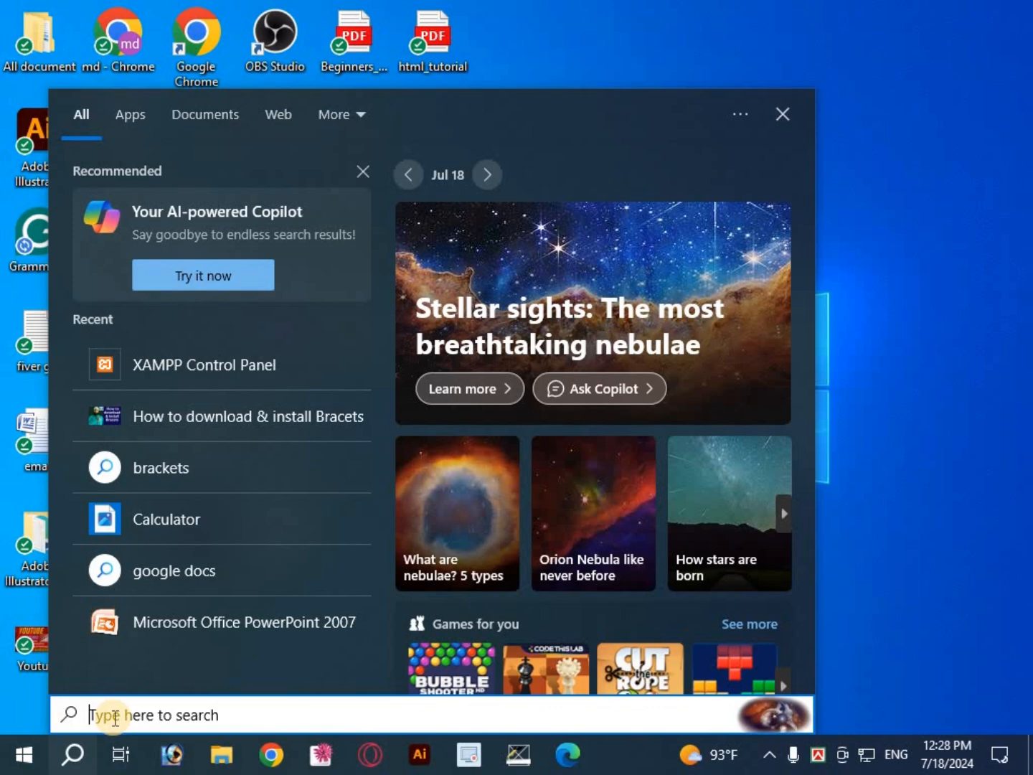
type("xa")
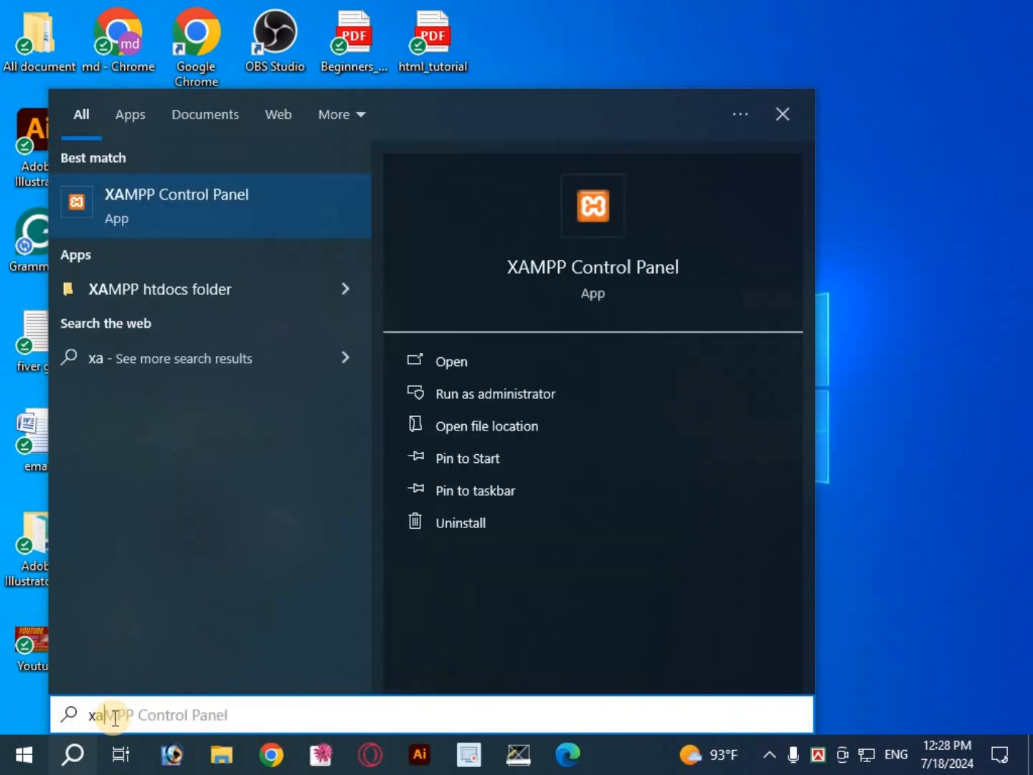
type("m")
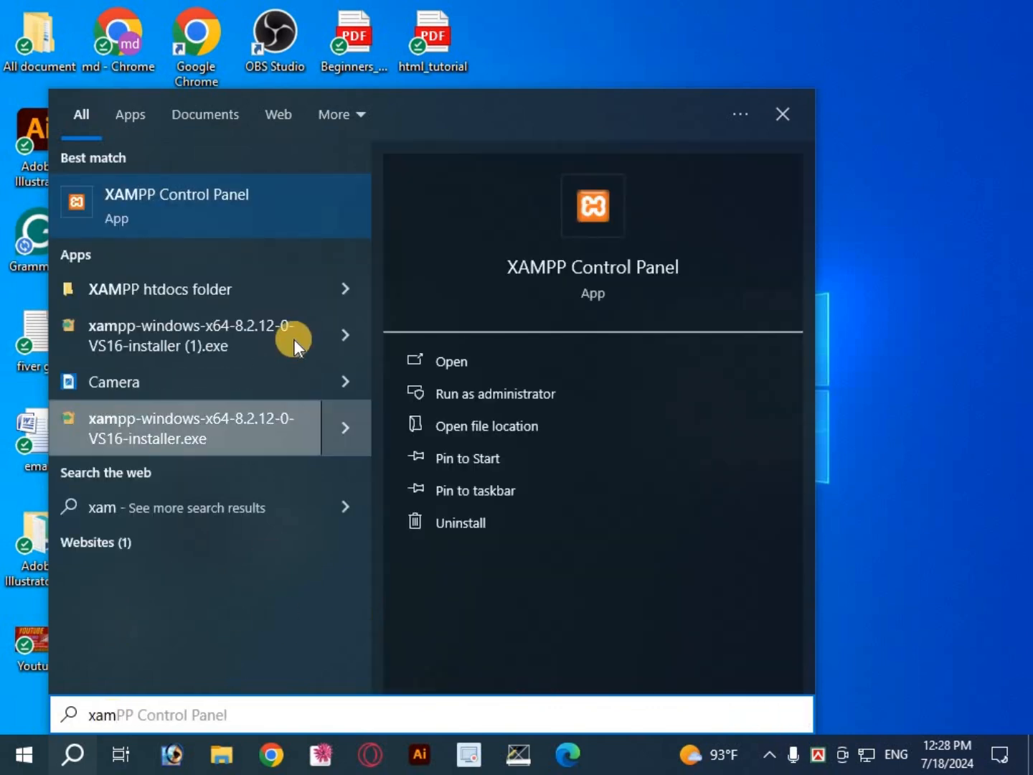
left_click(237, 199)
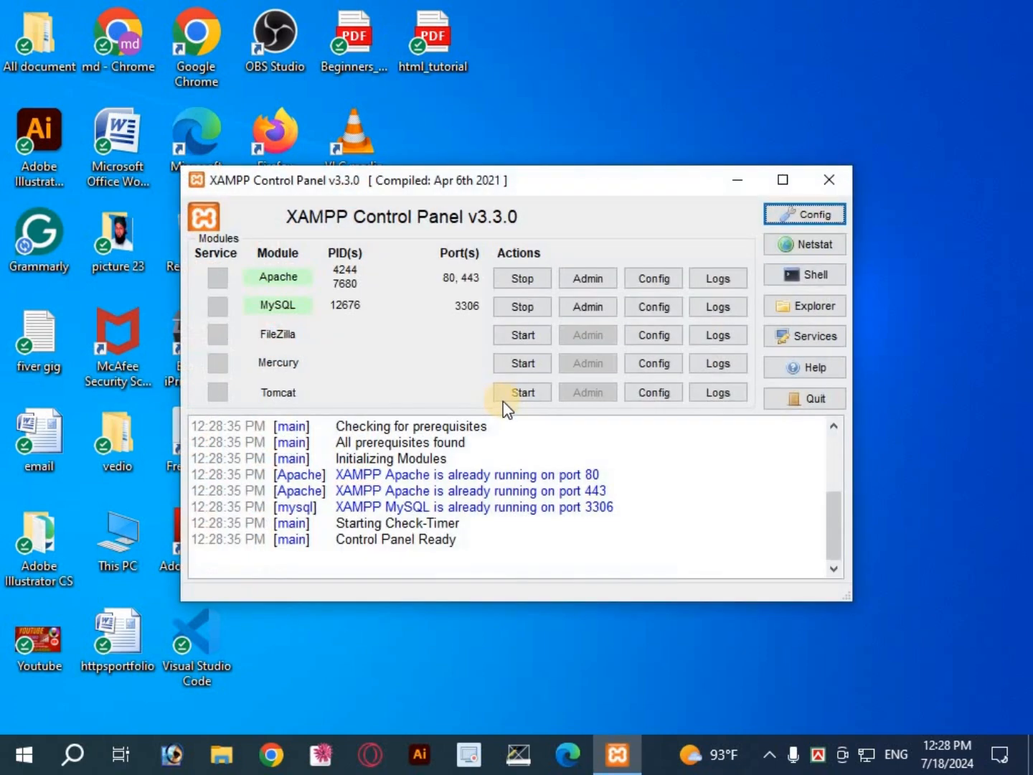